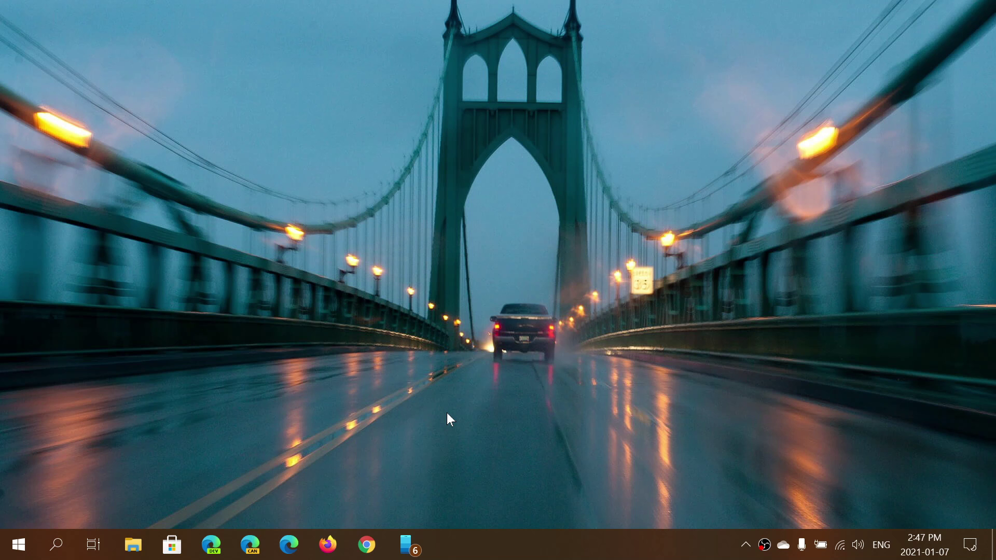
- Go from Action Center to Personalization and set the slideshow interval to 1 minute
{"action": "left_click", "coordinate": [971, 545]}
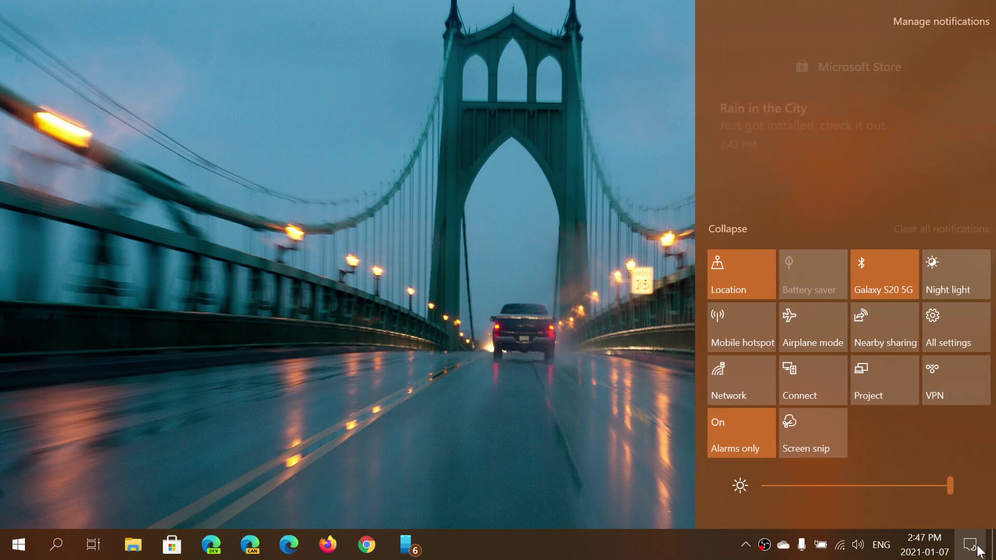
{"action": "left_click", "coordinate": [941, 327]}
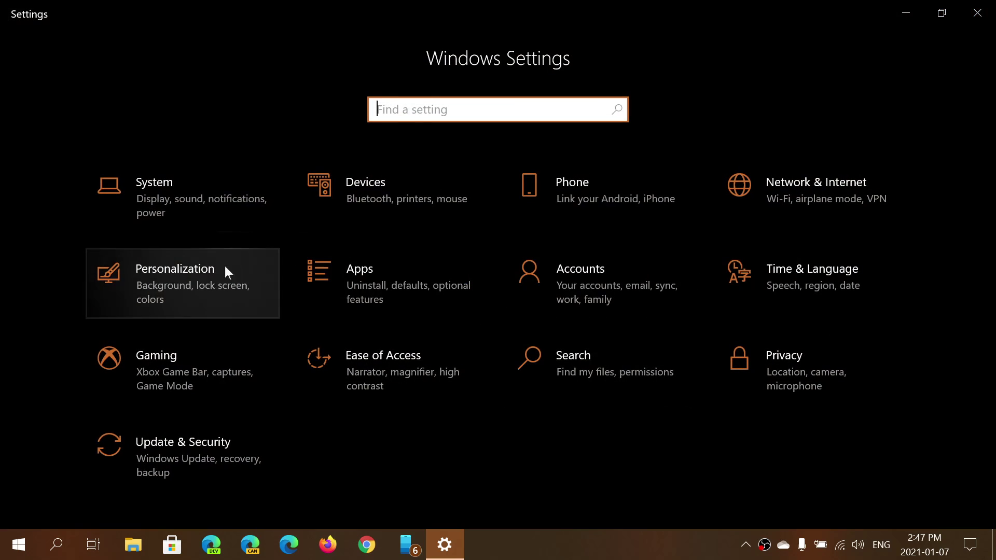
{"action": "left_click", "coordinate": [204, 284]}
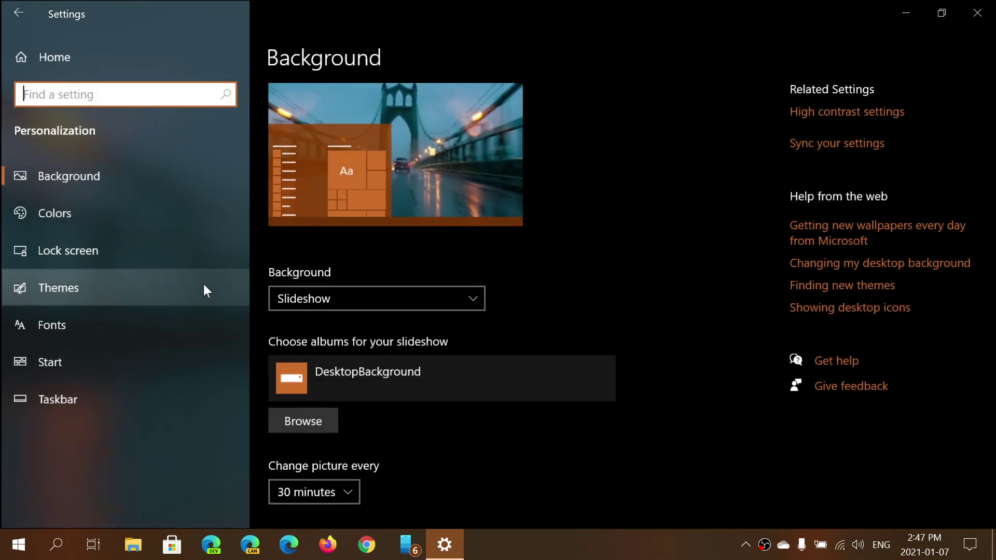
{"action": "scroll", "coordinate": [592, 381], "scroll_direction": "down", "scroll_amount": 3}
{"action": "scroll", "coordinate": [592, 380], "scroll_direction": "down", "scroll_amount": 1}
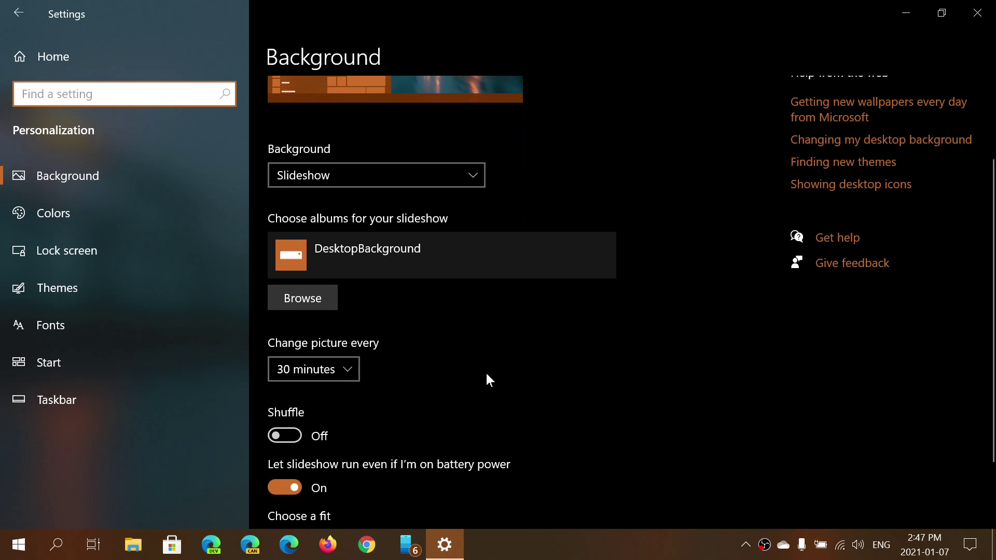
{"action": "left_click", "coordinate": [325, 374]}
{"action": "left_click", "coordinate": [312, 319]}
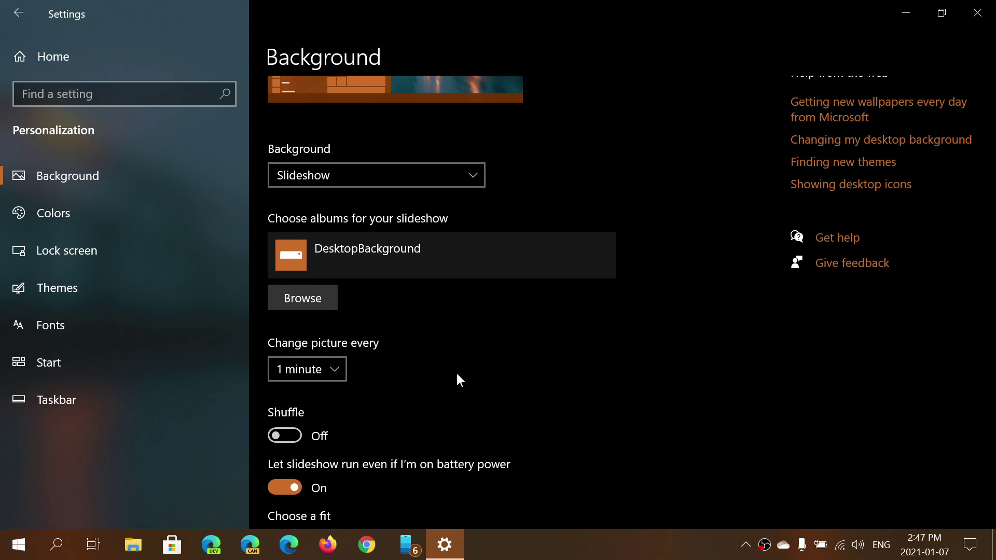
{"action": "scroll", "coordinate": [451, 399], "scroll_direction": "down", "scroll_amount": 2}
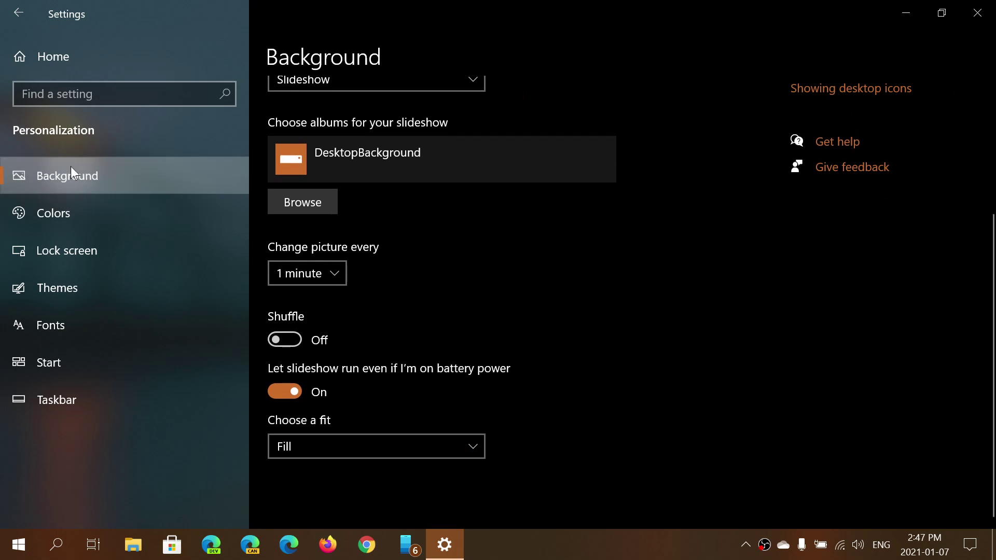
- View the Colors page: Dark mode, transparency on, accent auto-picked from the background
{"action": "left_click", "coordinate": [61, 217]}
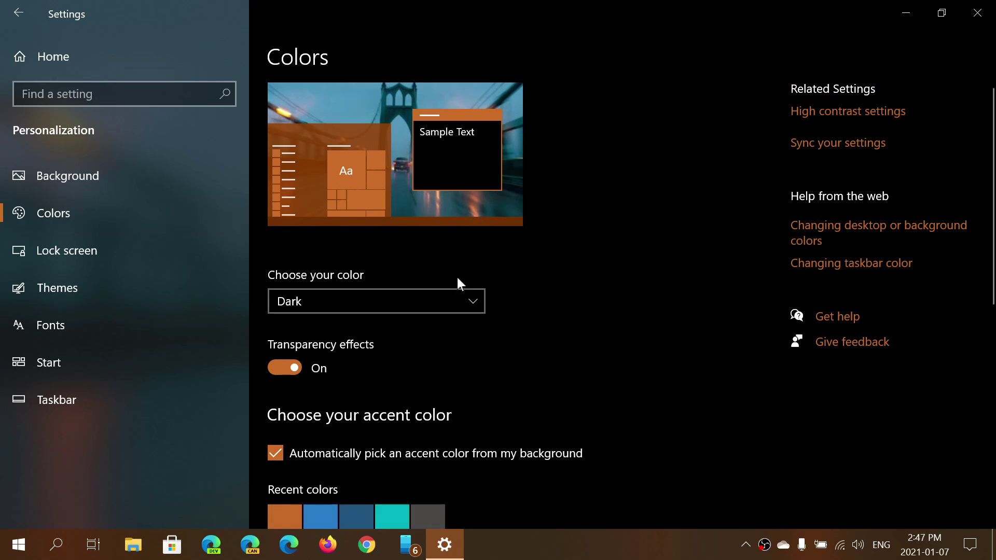
{"action": "scroll", "coordinate": [457, 275], "scroll_direction": "down", "scroll_amount": 2}
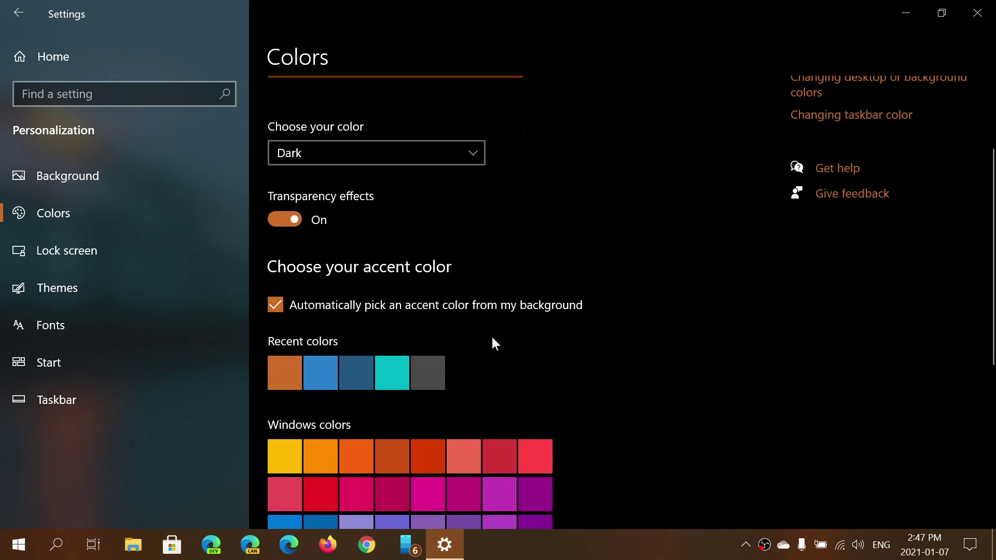
{"action": "scroll", "coordinate": [520, 341], "scroll_direction": "down", "scroll_amount": 4}
{"action": "scroll", "coordinate": [521, 342], "scroll_direction": "down", "scroll_amount": 3}
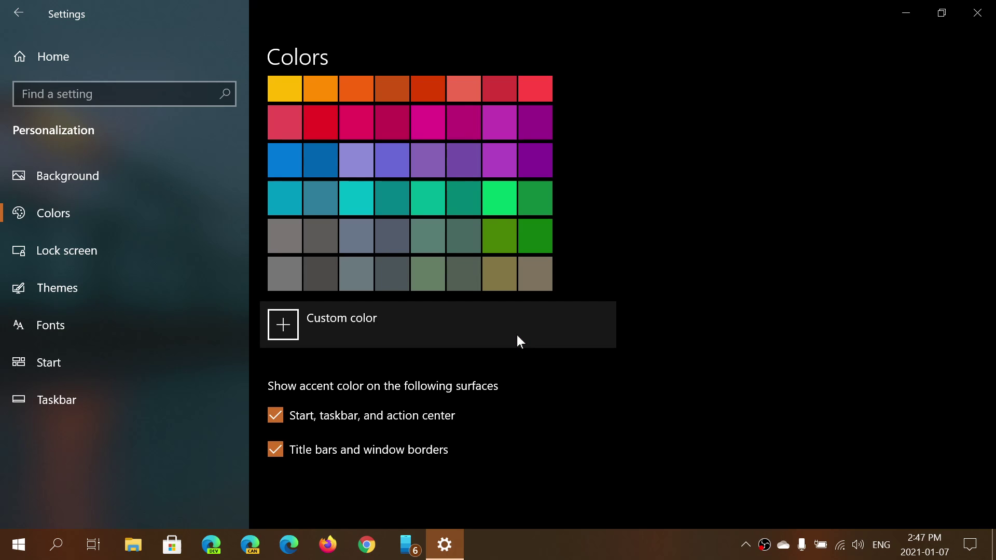
{"action": "scroll", "coordinate": [517, 335], "scroll_direction": "up", "scroll_amount": 4}
{"action": "scroll", "coordinate": [517, 335], "scroll_direction": "up", "scroll_amount": 3}
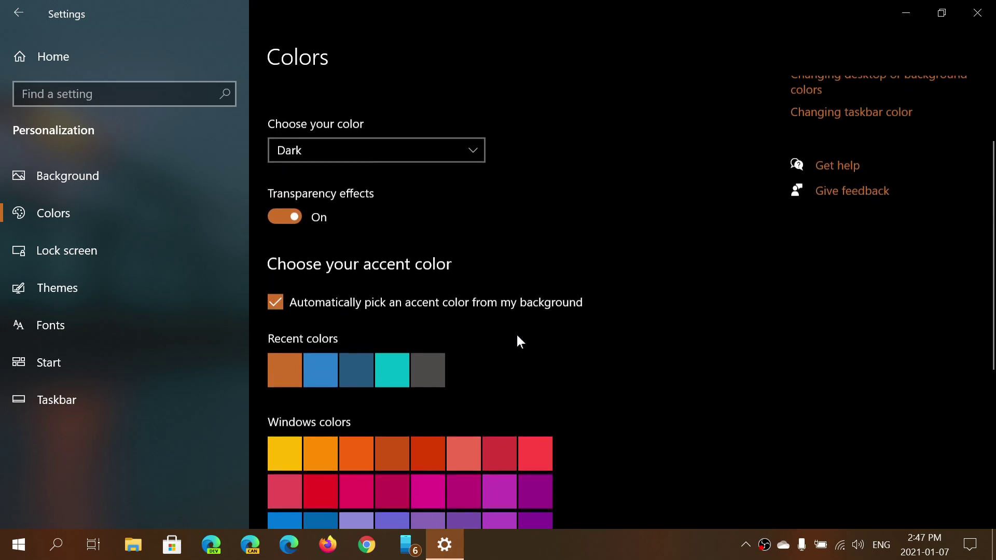
{"action": "scroll", "coordinate": [516, 333], "scroll_direction": "up", "scroll_amount": 1}
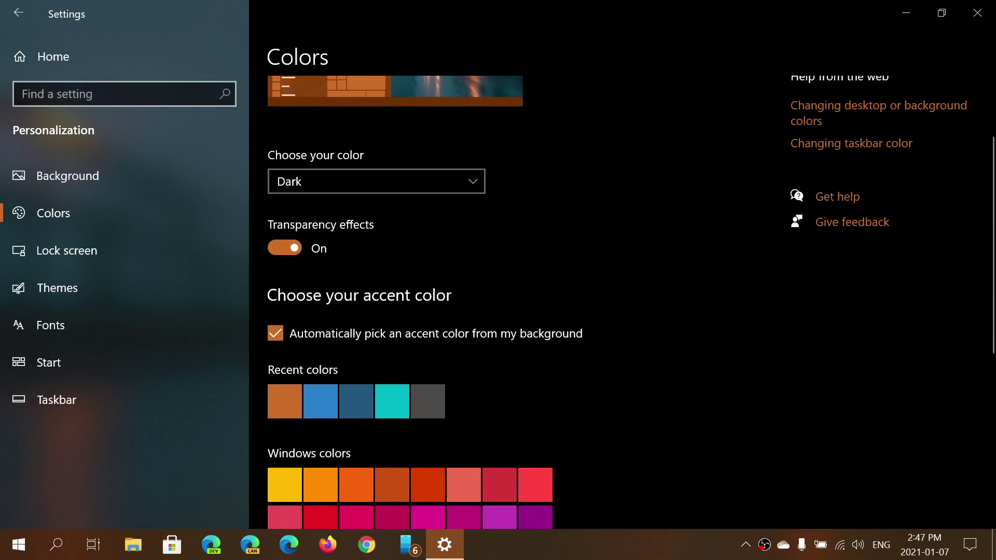
- Go back to Settings home and reopen the Personalization Background page
{"action": "left_click", "coordinate": [19, 12]}
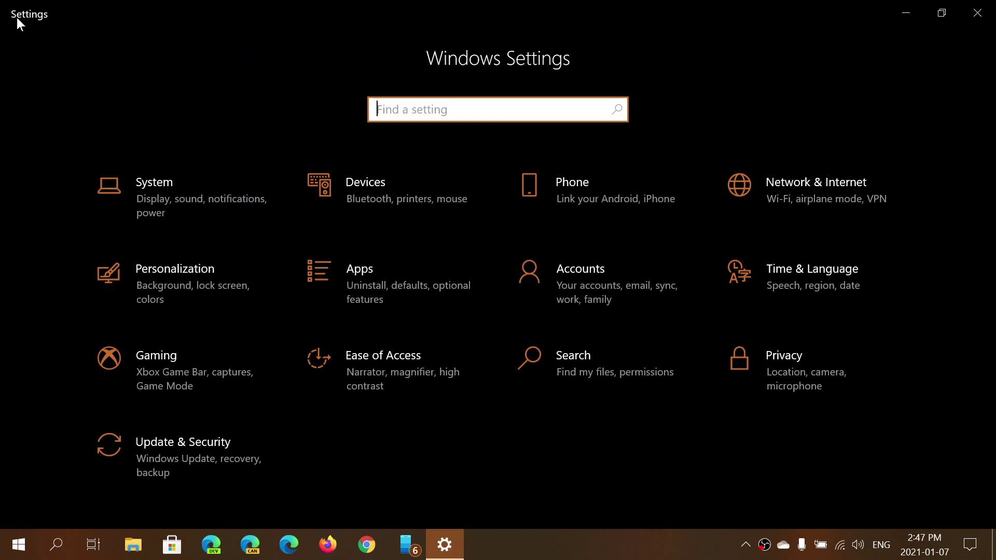
{"action": "left_click", "coordinate": [164, 291]}
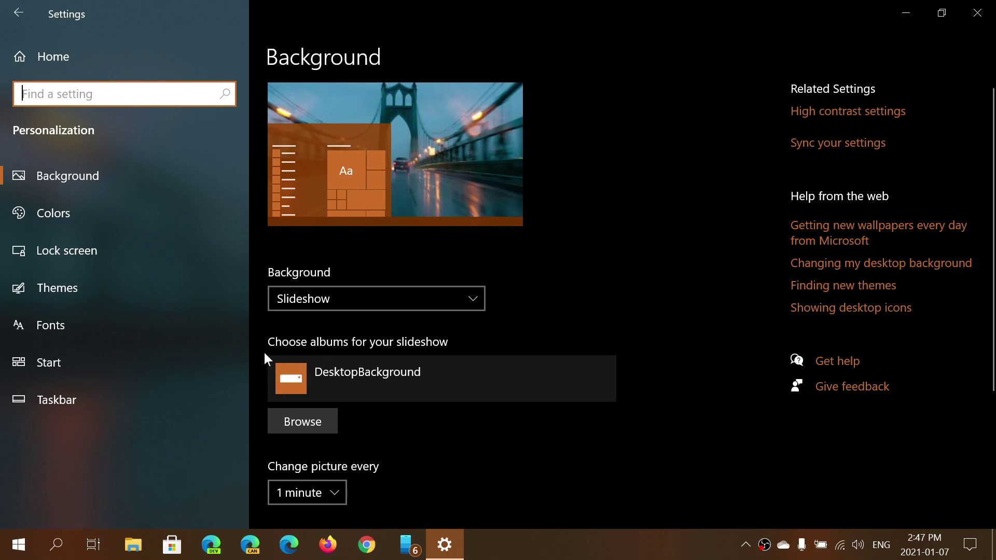
{"action": "scroll", "coordinate": [484, 396], "scroll_direction": "down", "scroll_amount": 3}
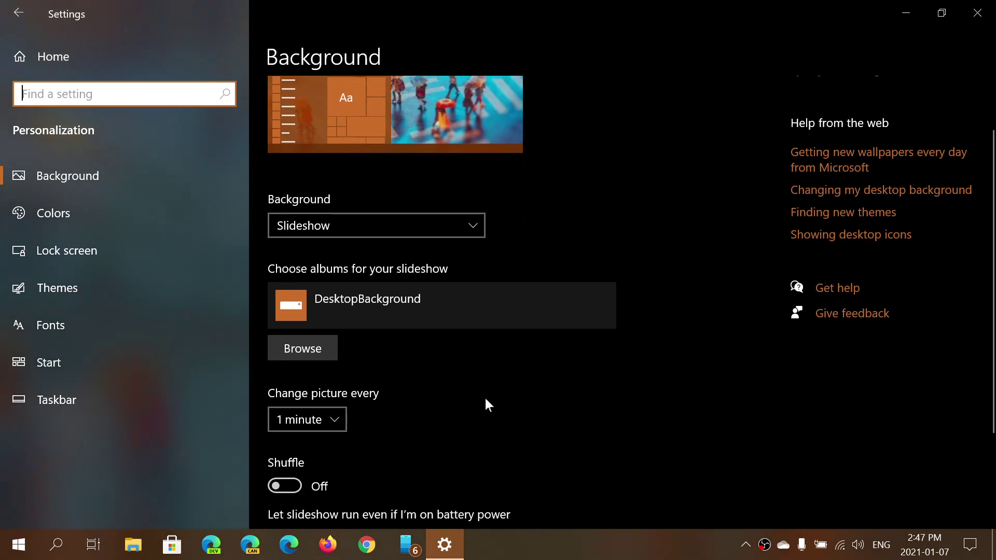
{"action": "scroll", "coordinate": [484, 396], "scroll_direction": "down", "scroll_amount": 3}
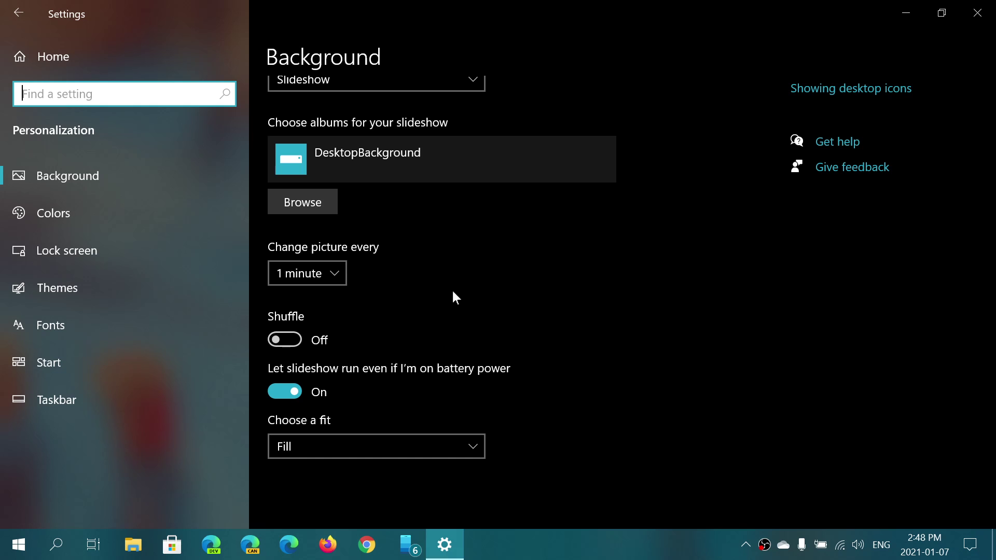
- Change the 'Change picture every' interval from 1 minute to 30 minutes
{"action": "left_click", "coordinate": [328, 277]}
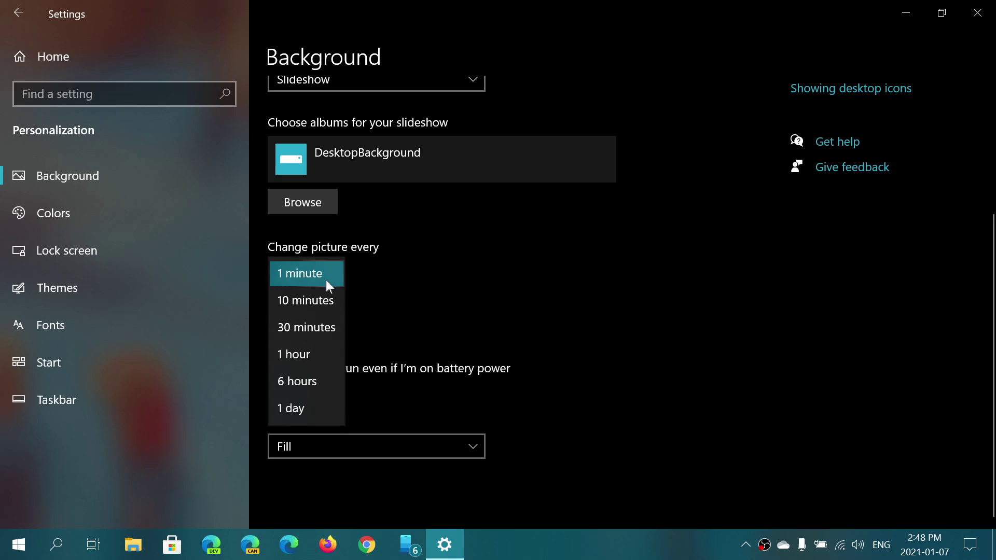
{"action": "left_click", "coordinate": [304, 331]}
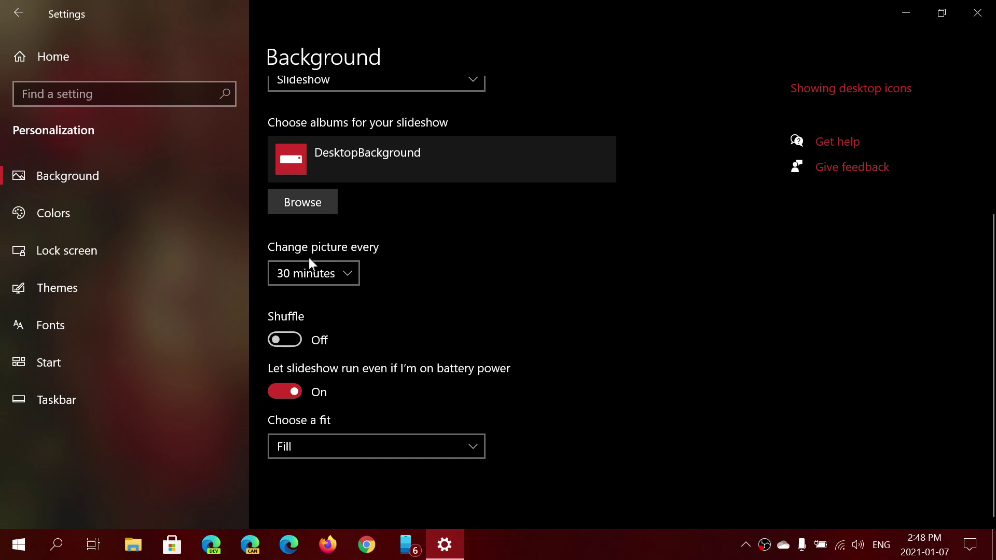
- Change the 'Change picture every' interval from 30 minutes to 1 hour
{"action": "left_click", "coordinate": [322, 276]}
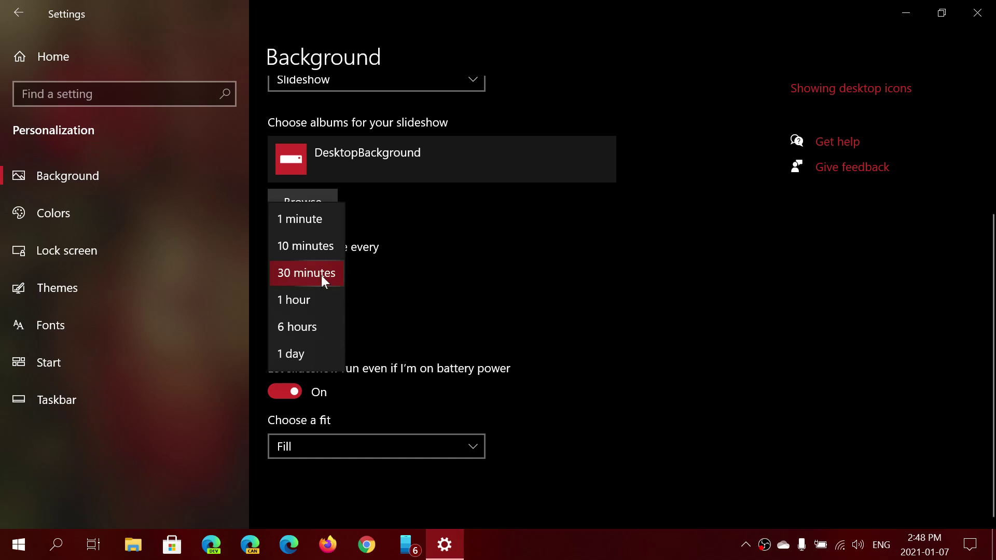
{"action": "left_click", "coordinate": [310, 301]}
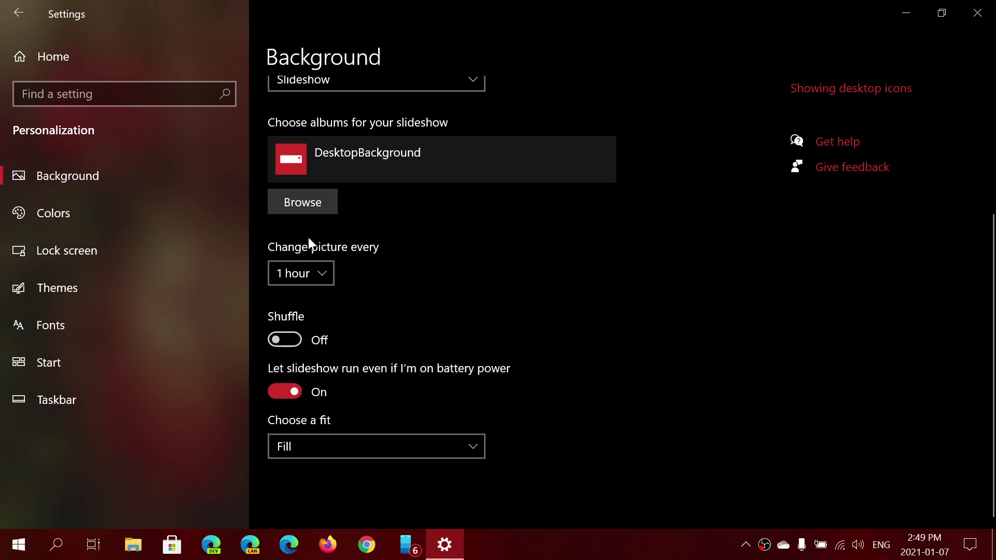
- Look over the Colors page, then close Settings to show the red raindrop wallpaper
{"action": "left_click", "coordinate": [109, 206]}
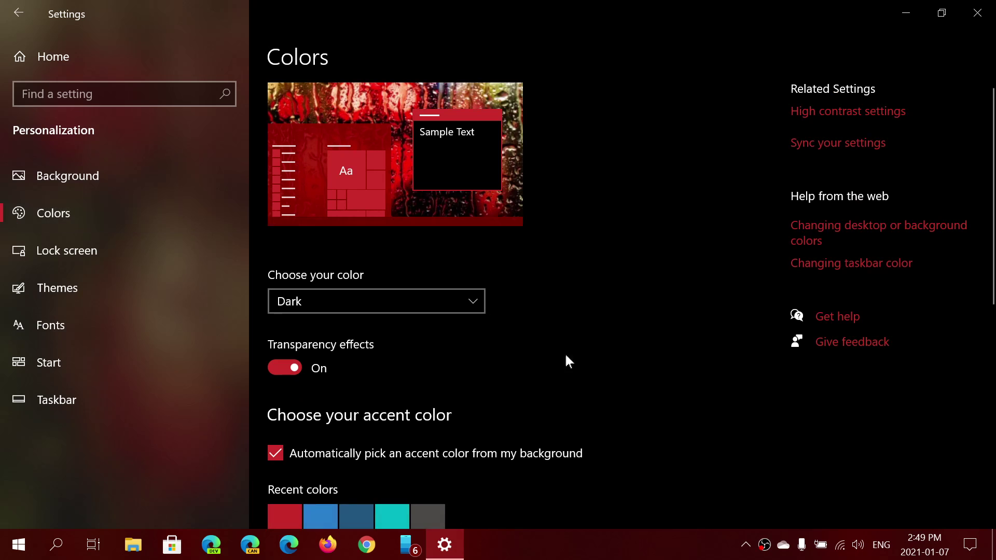
{"action": "scroll", "coordinate": [569, 359], "scroll_direction": "down", "scroll_amount": 2}
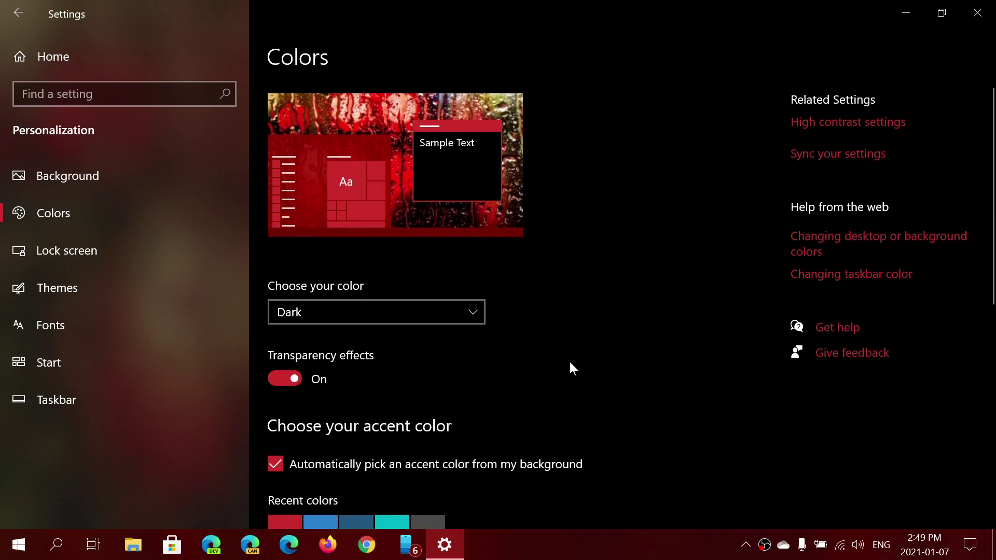
{"action": "scroll", "coordinate": [543, 322], "scroll_direction": "down", "scroll_amount": 4}
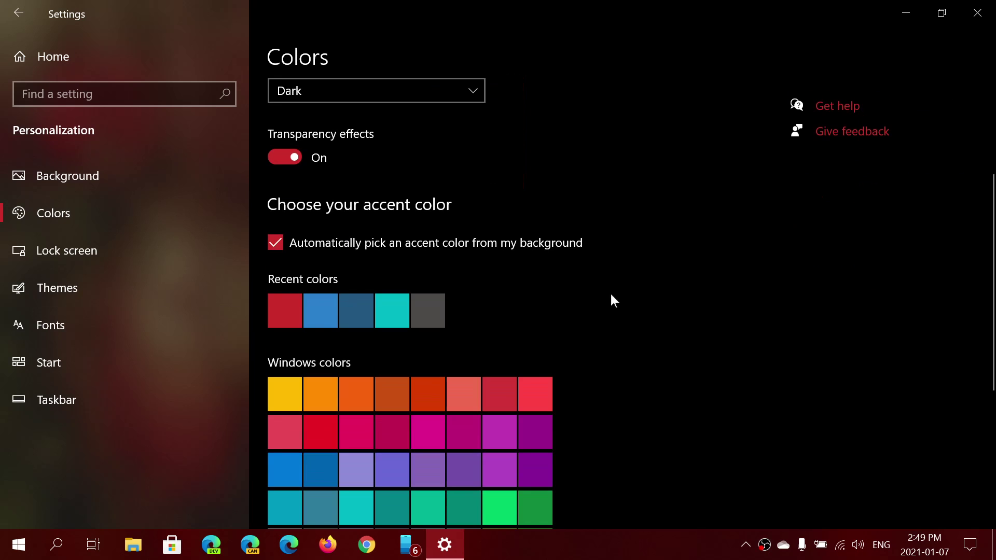
{"action": "scroll", "coordinate": [609, 292], "scroll_direction": "down", "scroll_amount": 1}
{"action": "scroll", "coordinate": [525, 284], "scroll_direction": "down", "scroll_amount": 2}
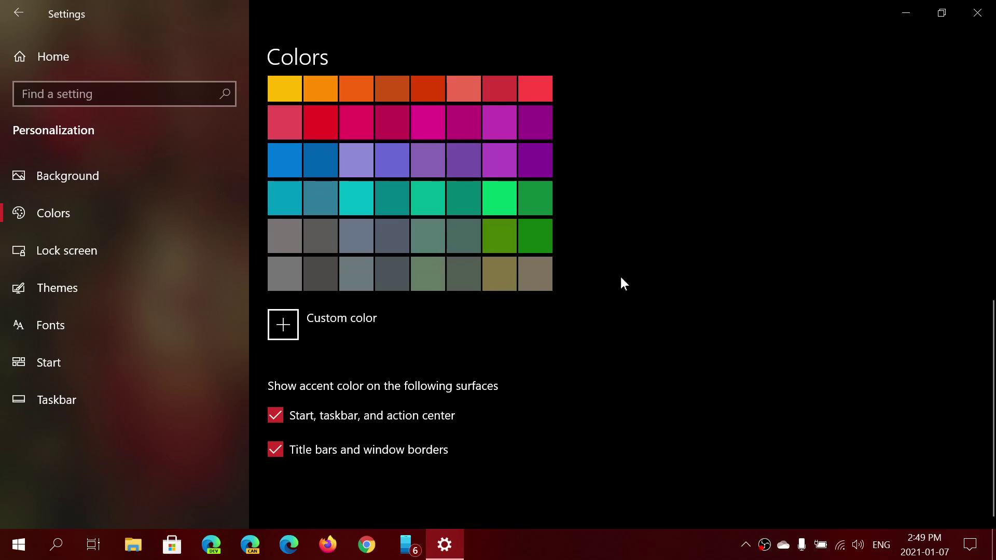
{"action": "left_click", "coordinate": [977, 13]}
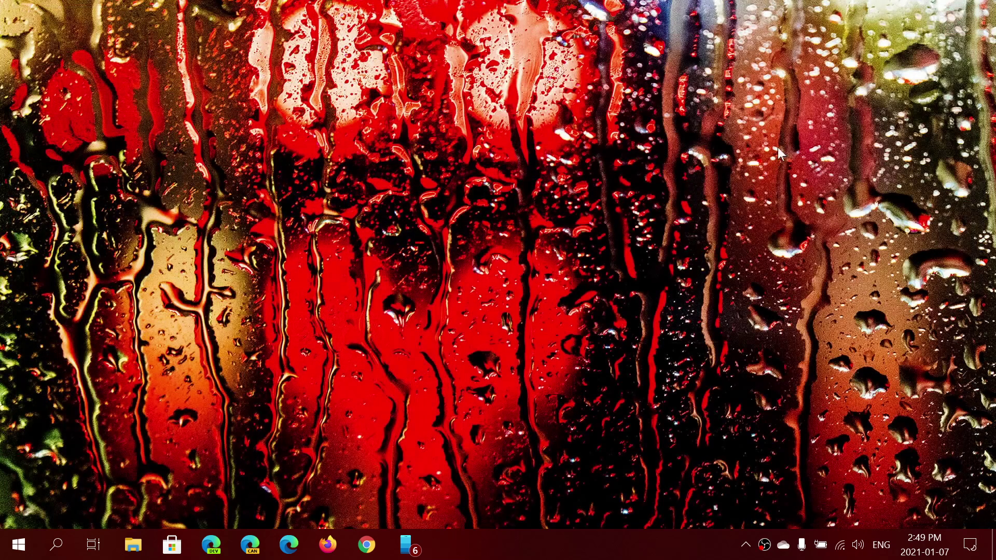